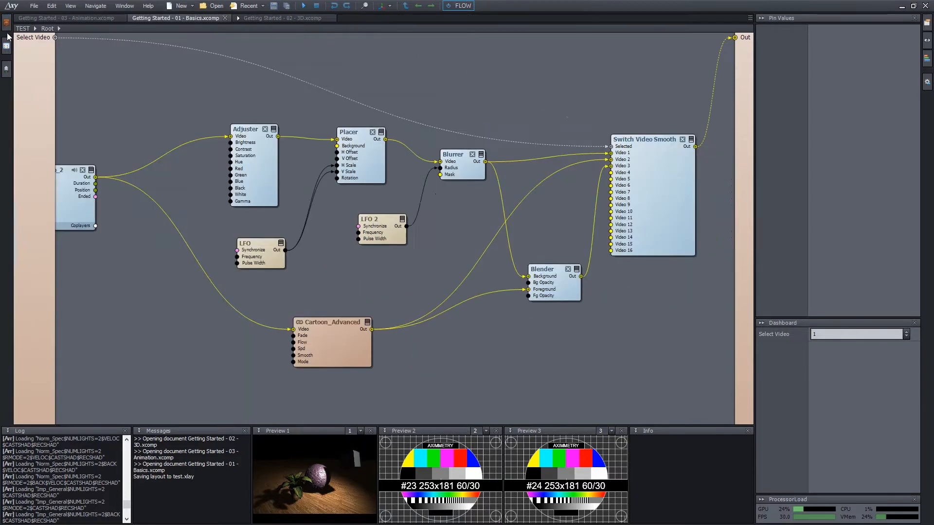
Step: Insert a Particle Plane Deflector module into the flow below the Blender node
left_click(7, 45)
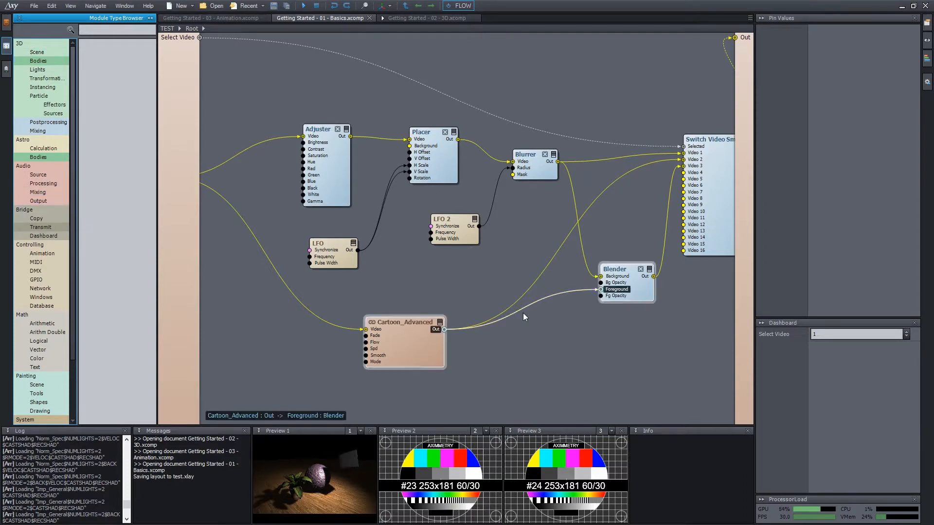
middle_click_drag(598, 341, 499, 258)
right_click(494, 240)
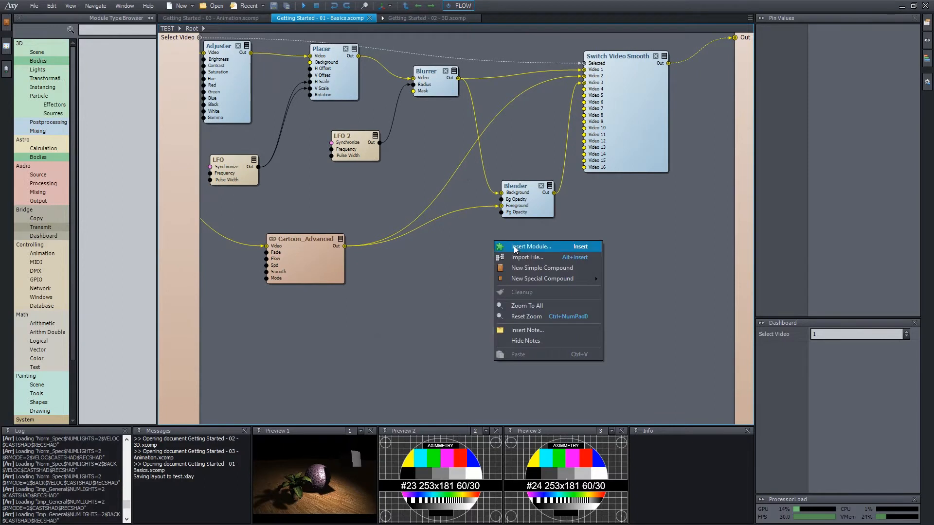
left_click(515, 247)
left_click(508, 170)
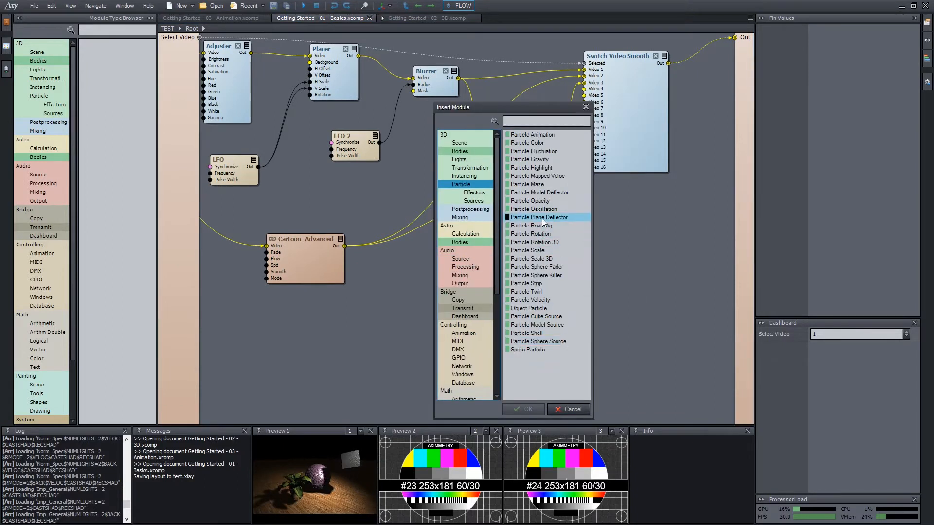
double_click(542, 221)
mouse_move(500, 271)
left_mouse_down()
mouse_move(466, 301)
mouse_move(512, 279)
left_mouse_up()
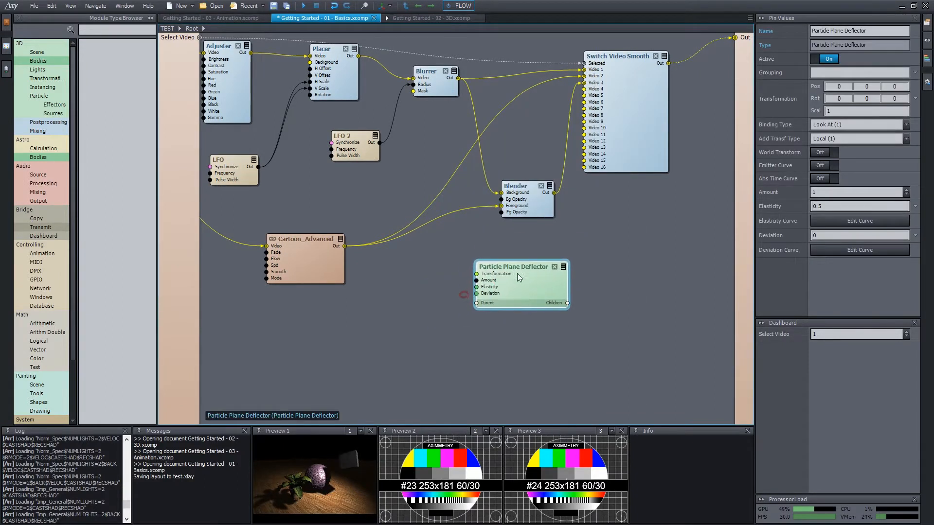
Step: Add a Sequence Integer module from the Controlling > Animation category to the flow, between Cartoon_Advanced and the Particle Plane Deflector
left_click(42, 157)
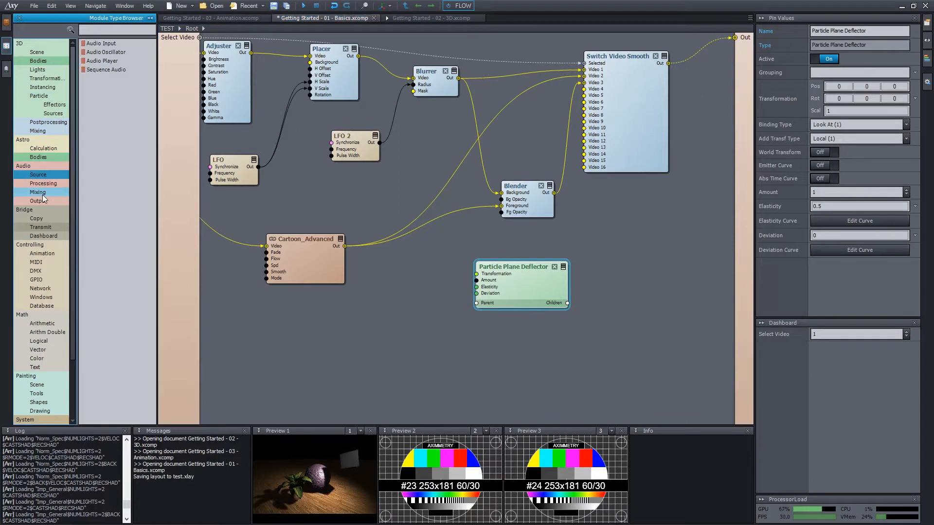
left_click(39, 192)
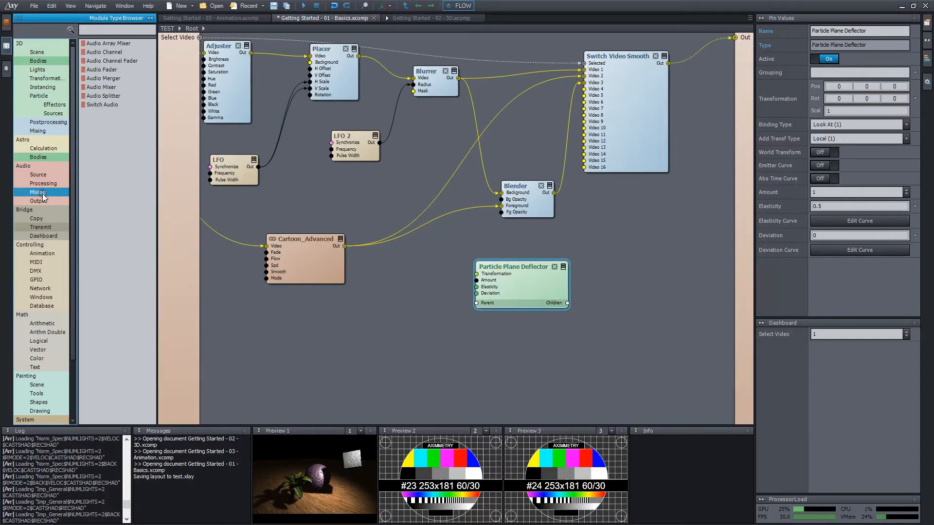
left_click(42, 253)
left_click_drag(112, 218, 171, 281)
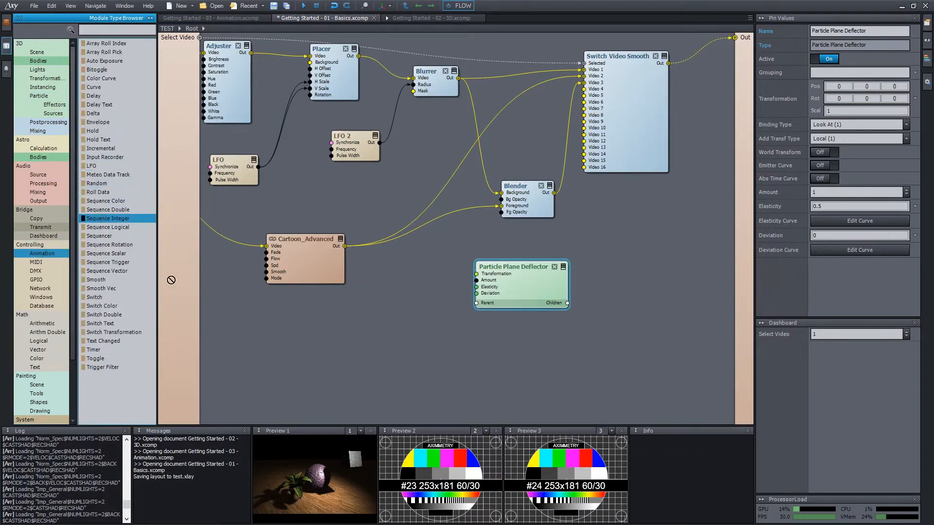
left_click_drag(372, 322, 380, 318)
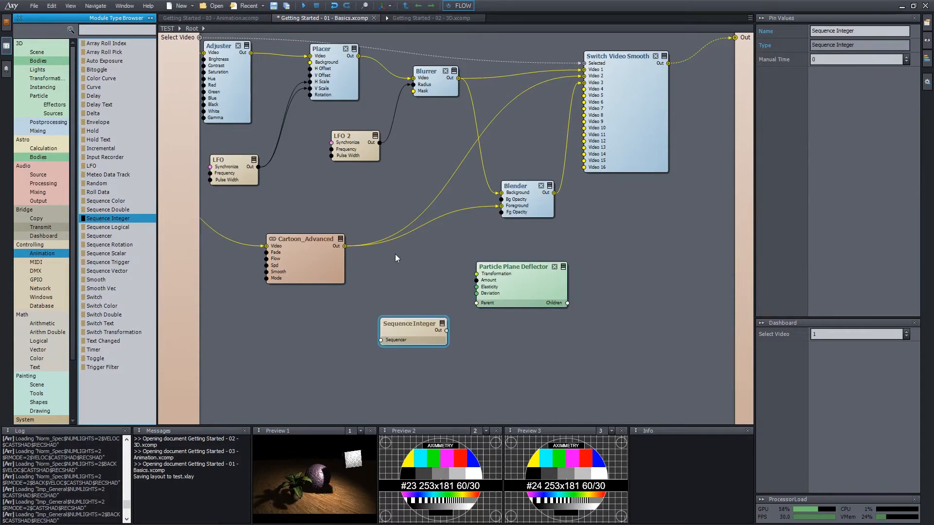
Step: Examine the entries in the program log and in the message list
left_click(6, 68)
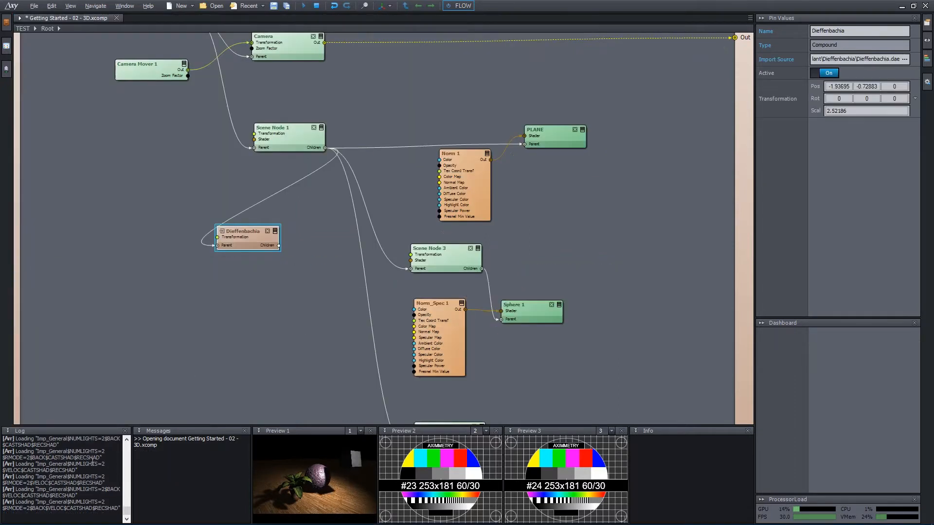
left_click(82, 464)
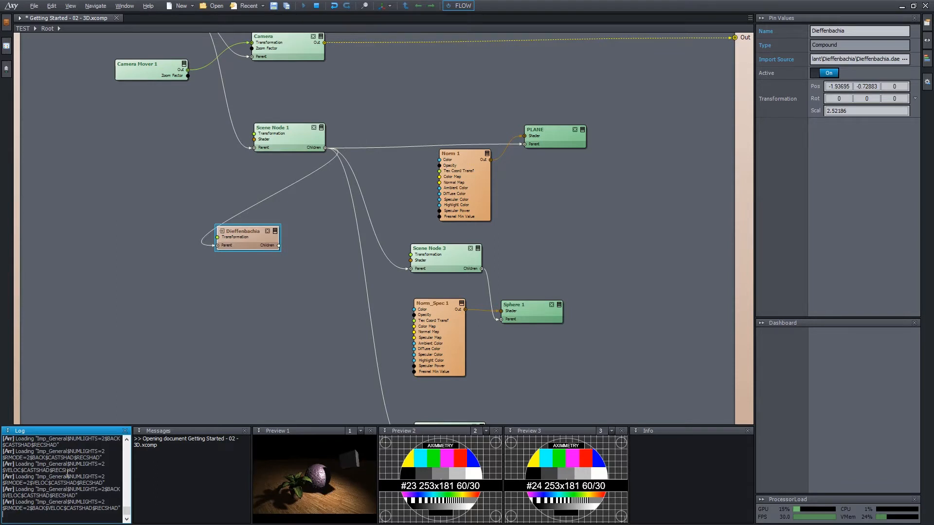
left_click(178, 467)
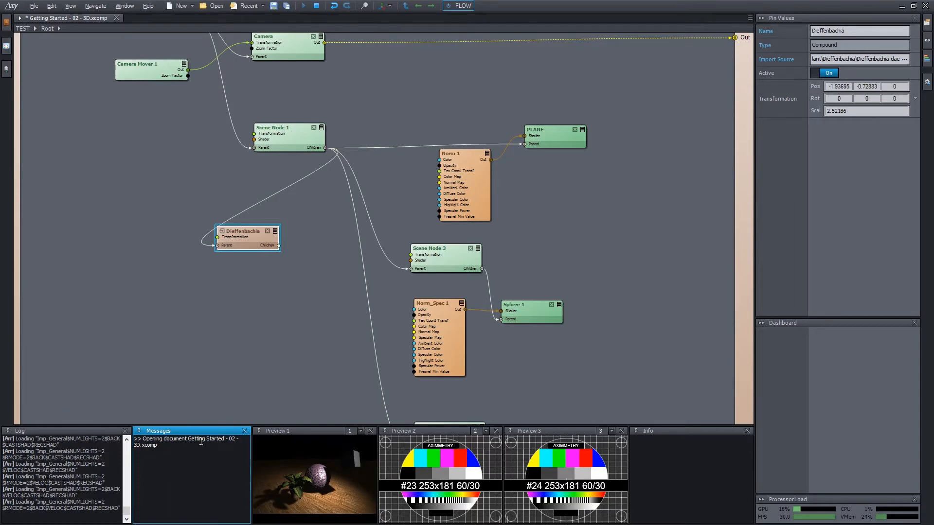
Step: Shift the Dieffenbachia node slightly downward in the flow and save the compound
left_click_drag(260, 258, 257, 262)
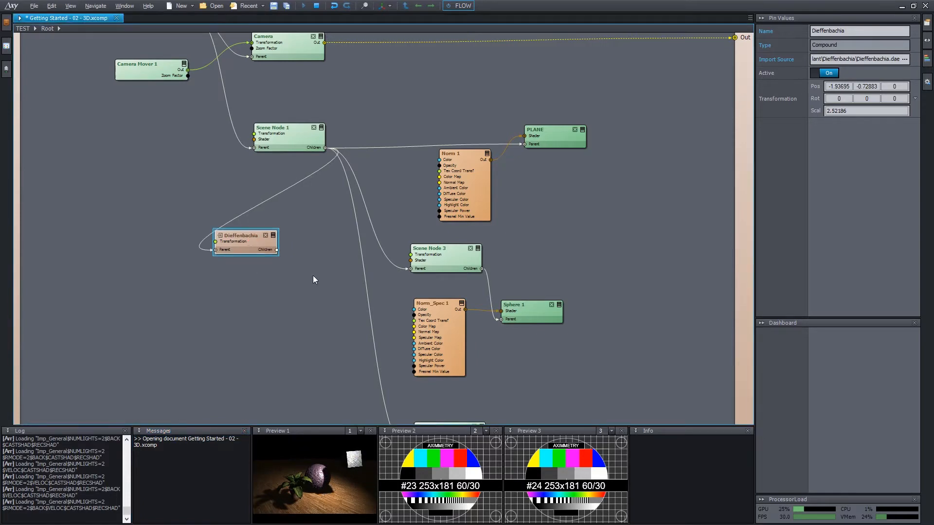
key("ctrl+s")
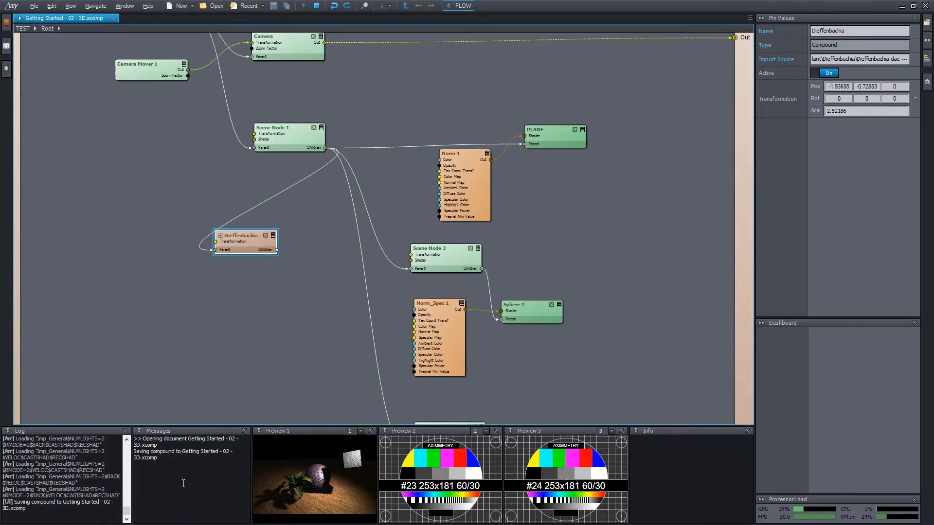
Step: Place the RandomColors.dds image from the Getting Started folder below the Dieffenbachia node and preview its output
left_click(6, 22)
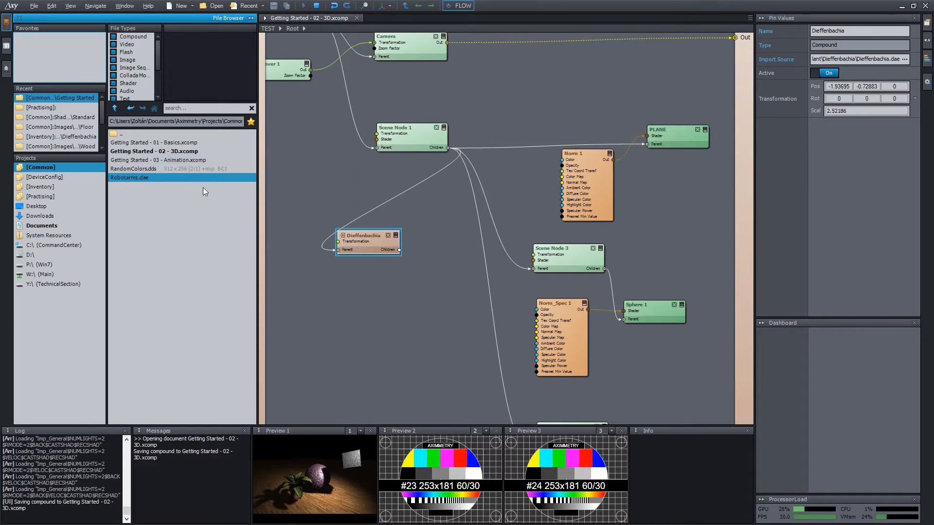
left_click(144, 168)
left_click_drag(144, 168, 372, 289)
mouse_move(417, 300)
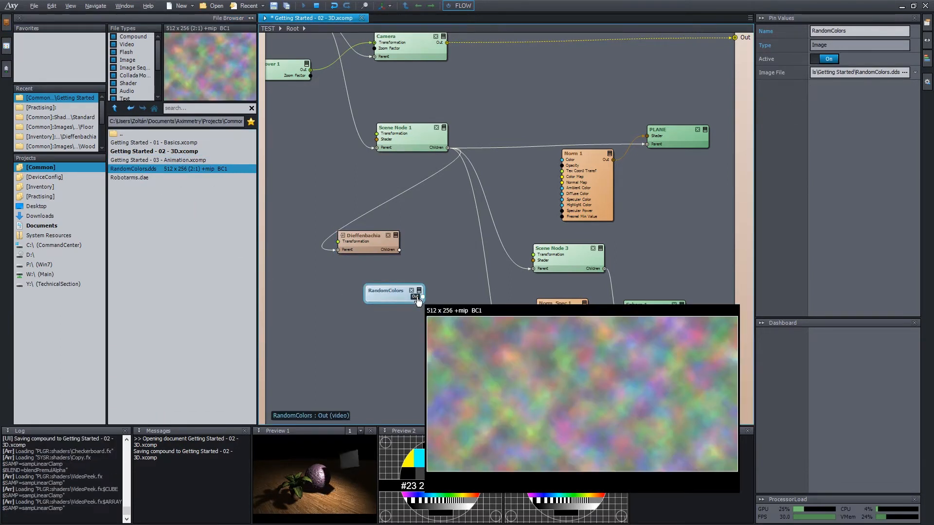
Step: Delete the RandomColors.dds file from the Getting Started folder to the Recycle Bin
left_click(145, 169)
key("Delete")
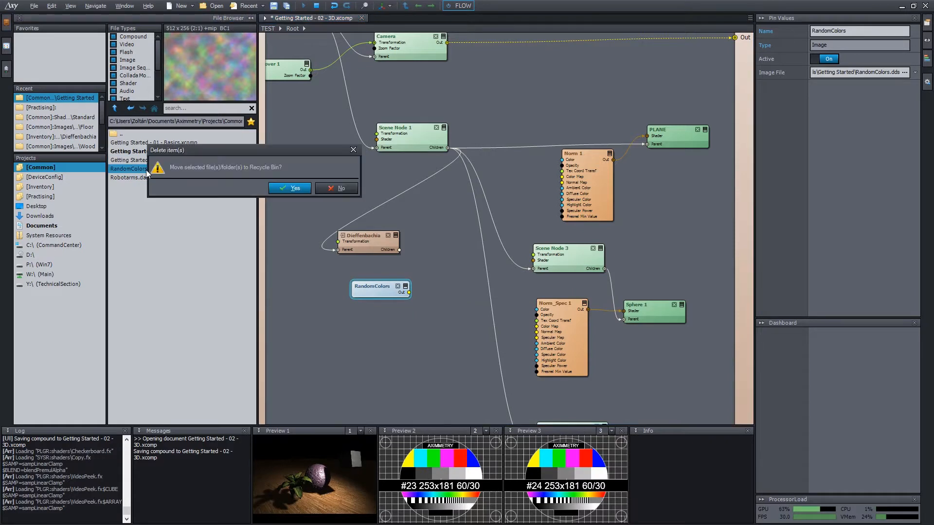
left_click(295, 188)
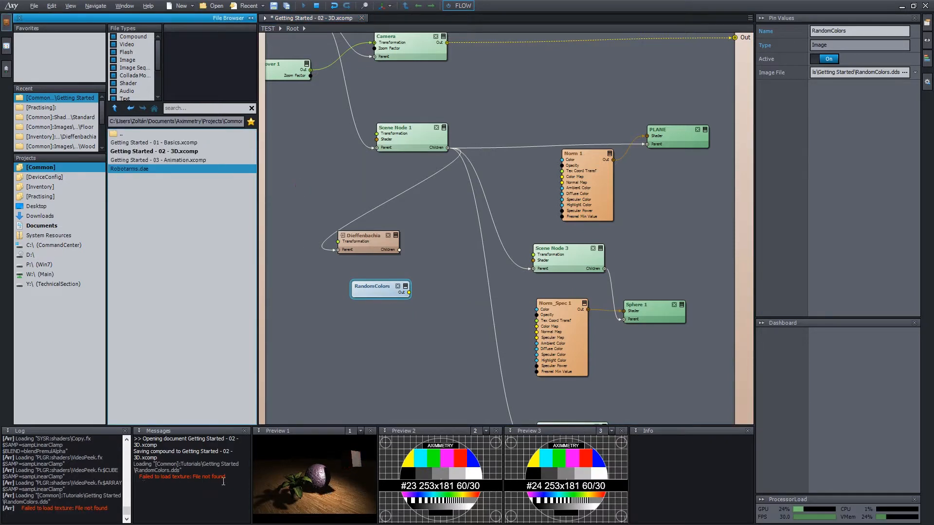
Step: Restore RandomColors.dds from the Windows Recycle Bin and return to Aximmetry Composer
left_click(901, 6)
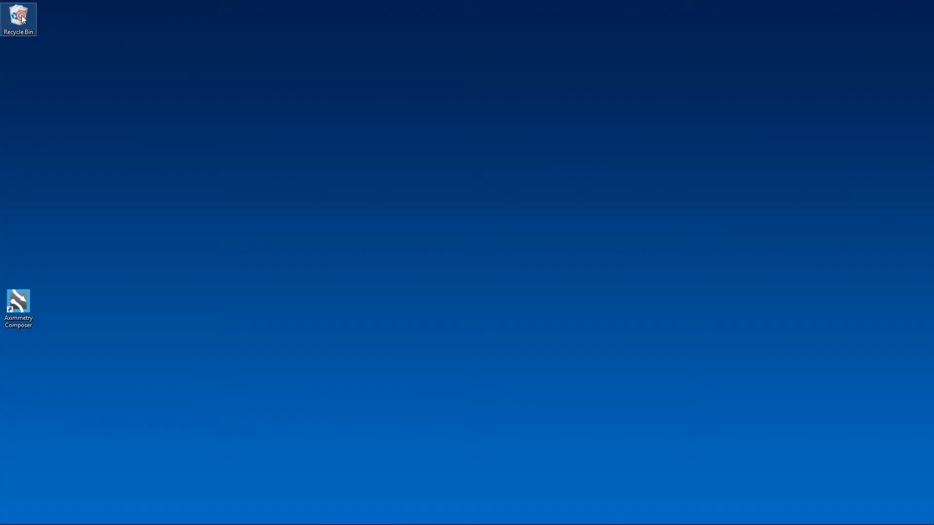
double_click(23, 20)
right_click(354, 174)
left_click(382, 180)
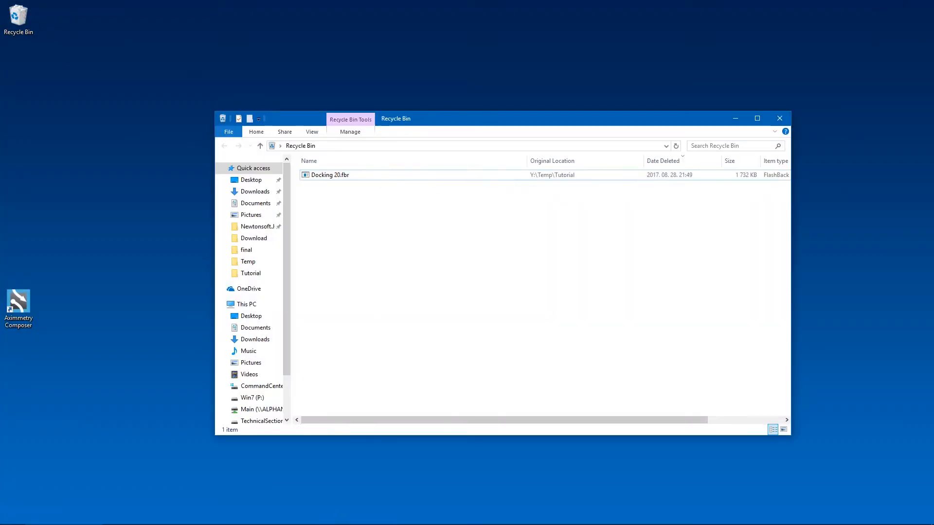
key("alt+Tab")
key("alt+Tab")
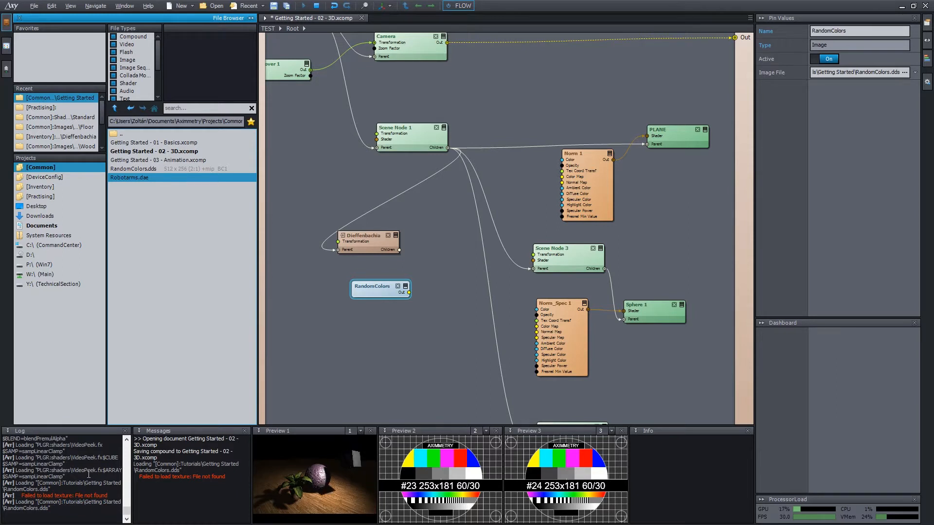
Step: Close the Log and Messages panels
left_click(125, 431)
left_click(139, 431)
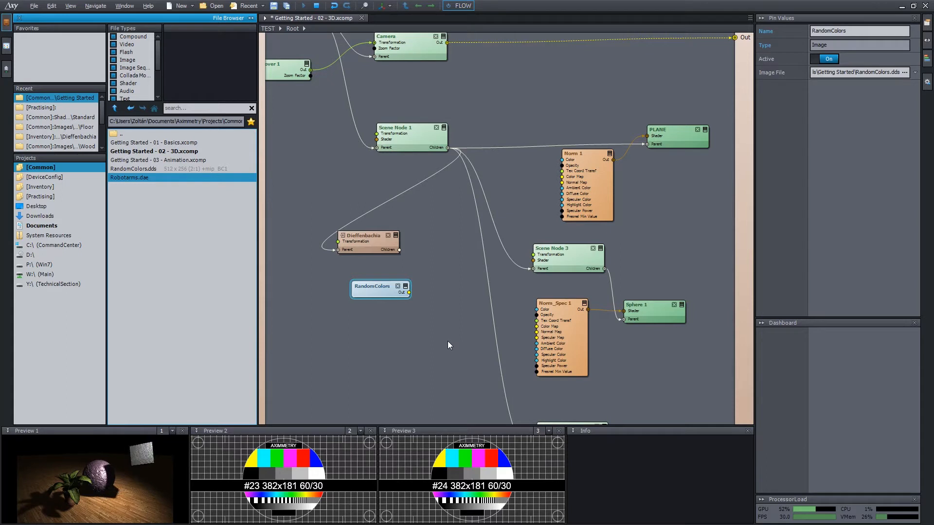
Step: Move RandomColors.dds to the Recycle Bin once more to trigger the Messages panel's automatic pop-up
left_click(149, 168)
key("Delete")
left_click(292, 184)
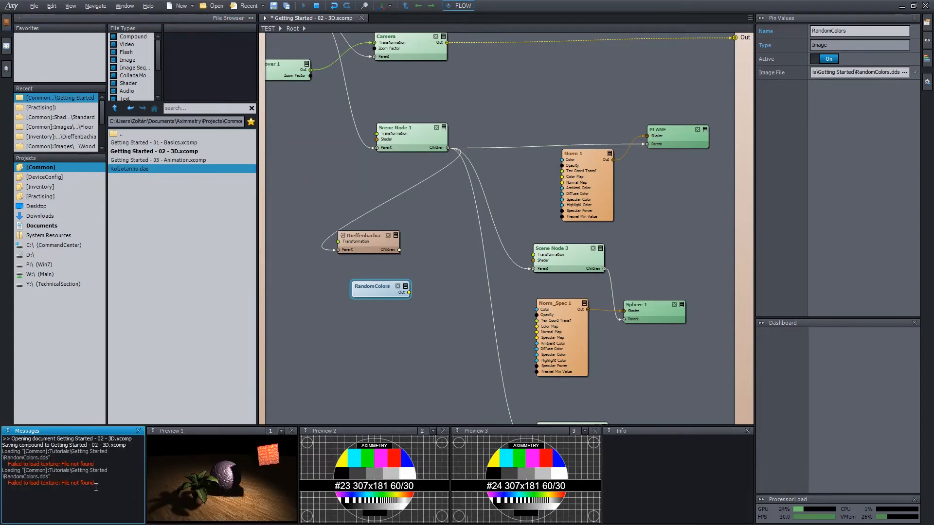
Step: Clear all entries from the Messages panel
right_click(72, 458)
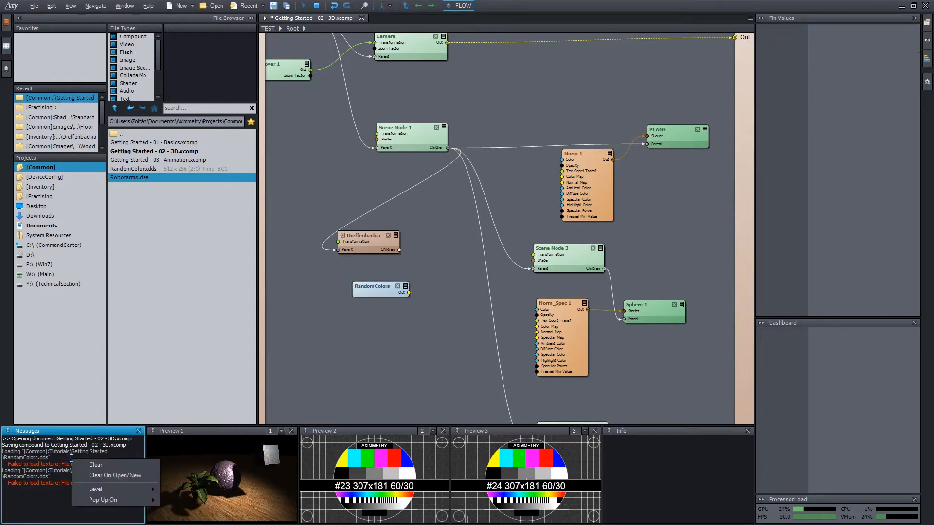
left_click(96, 465)
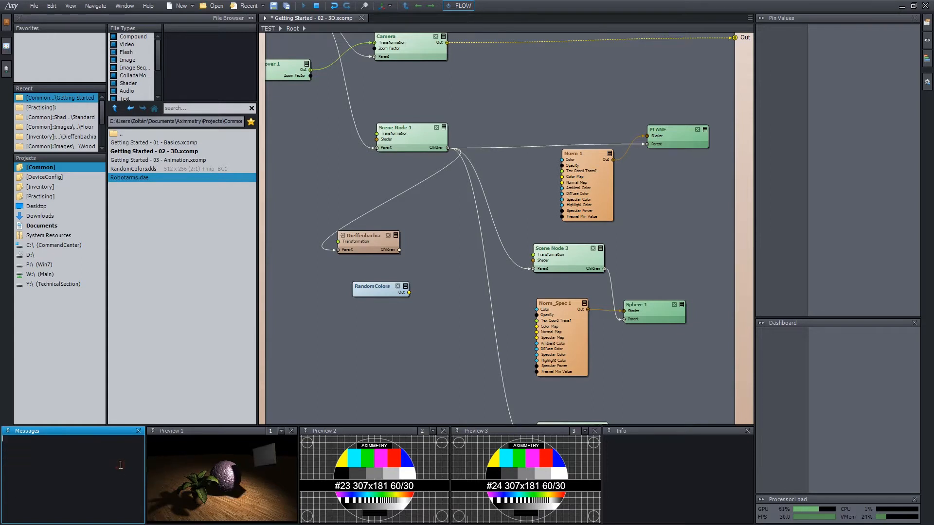
Step: Enable the Clear On Open/New option for messages and disable it again
right_click(78, 455)
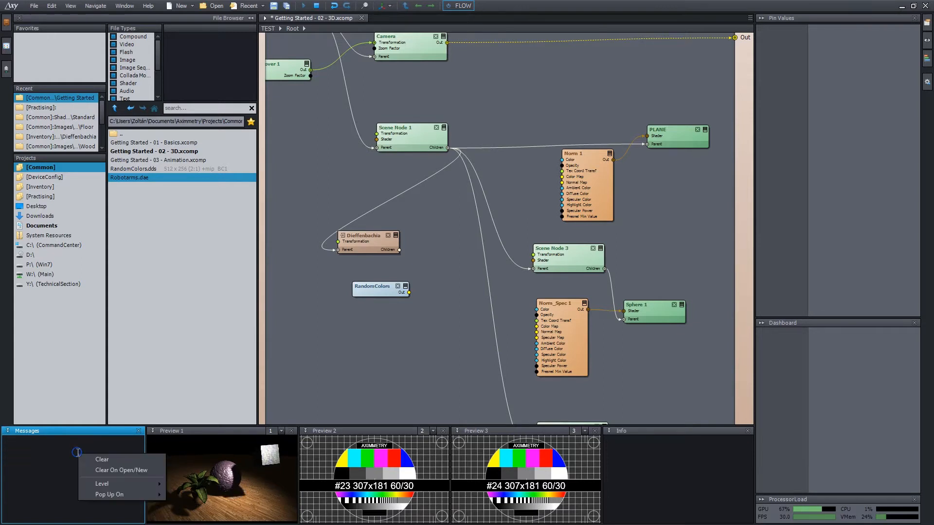
left_click(124, 470)
right_click(111, 465)
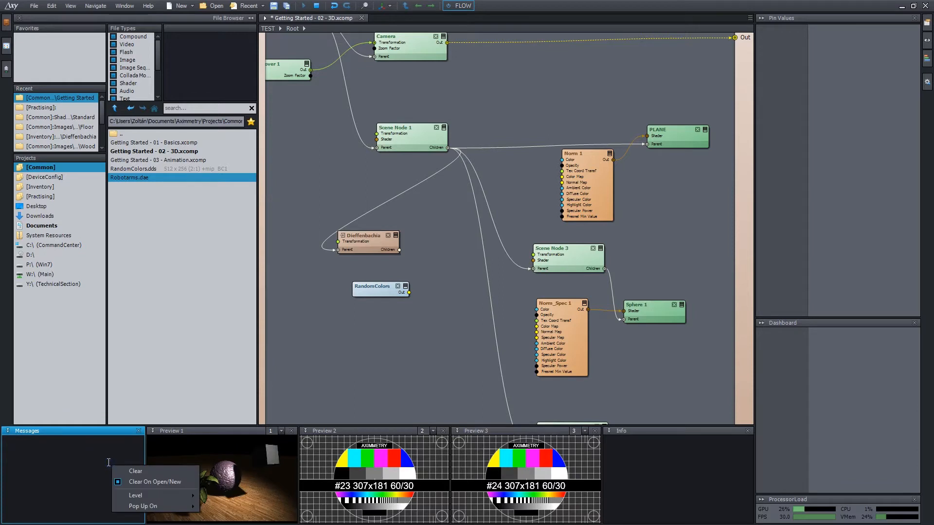
left_click(153, 483)
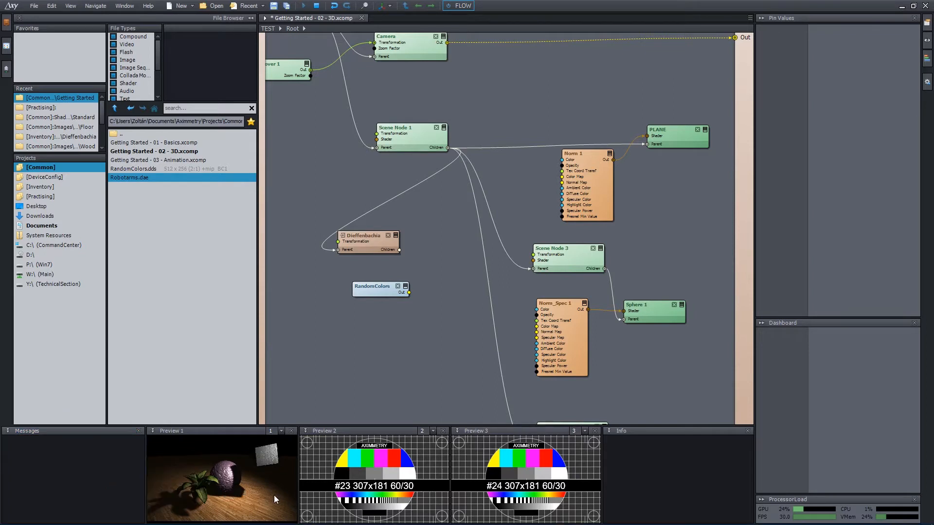
Step: Look over the Preview 1, Preview 2 and Preview 3 panels
left_click(215, 474)
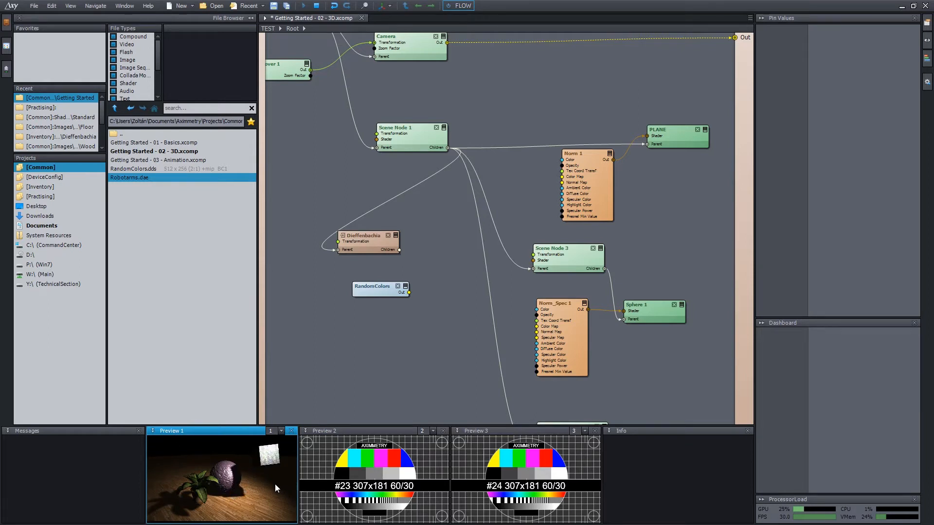
left_click(378, 471)
left_click(501, 468)
left_click(361, 466)
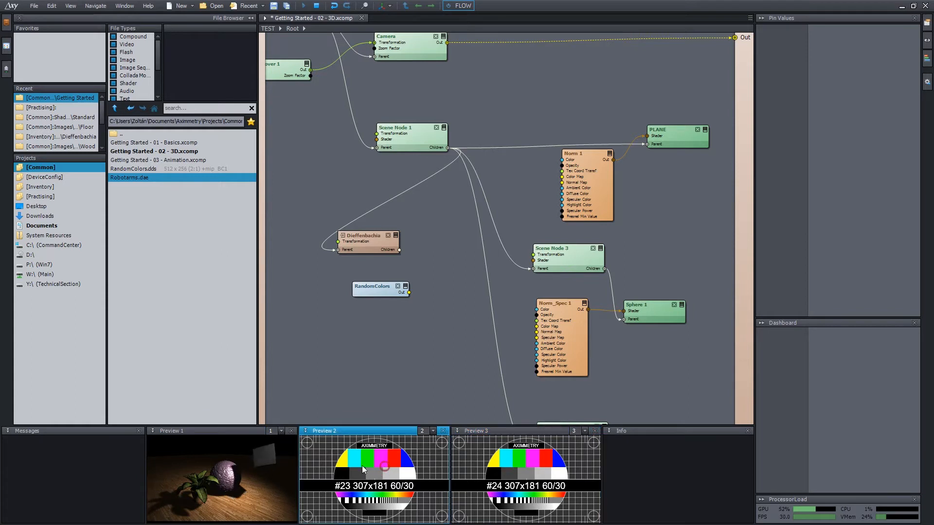
left_click(291, 469)
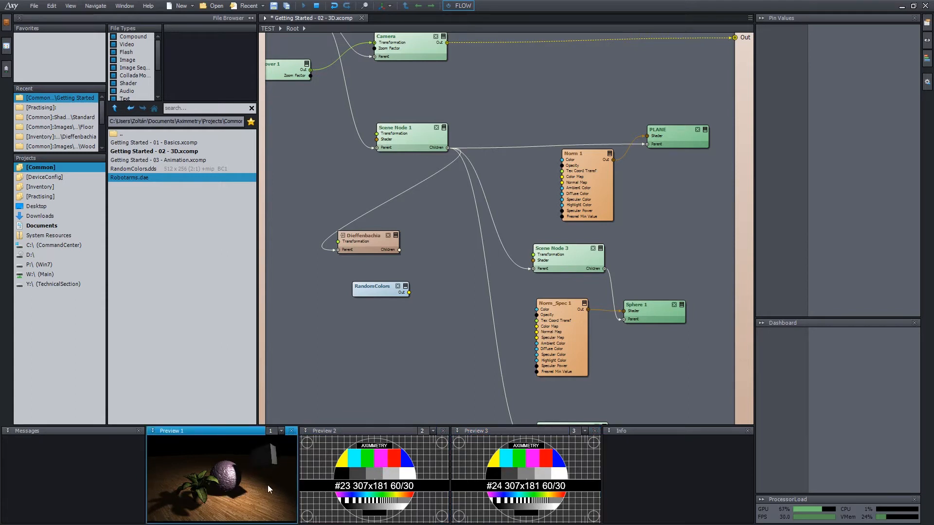
Step: Open the additional Preview 8 panel as a floating window over the flow editor
left_click(70, 5)
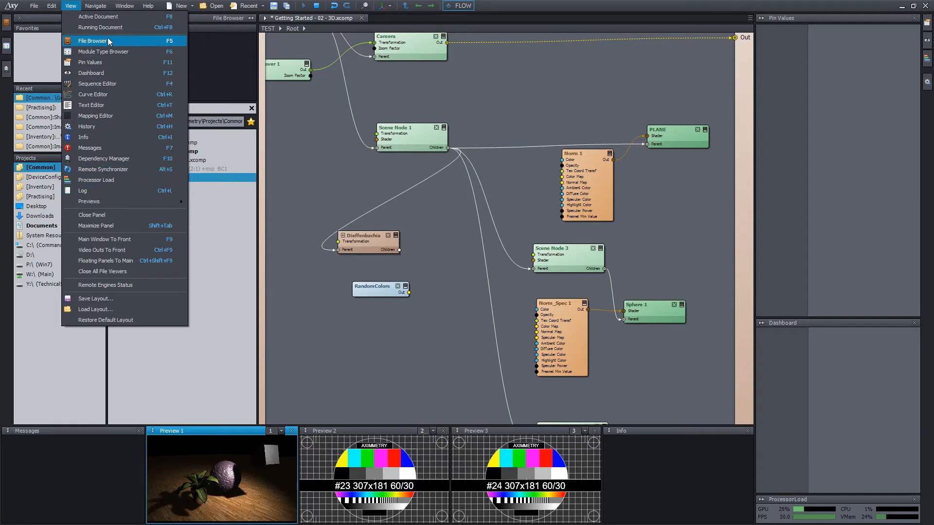
mouse_move(132, 205)
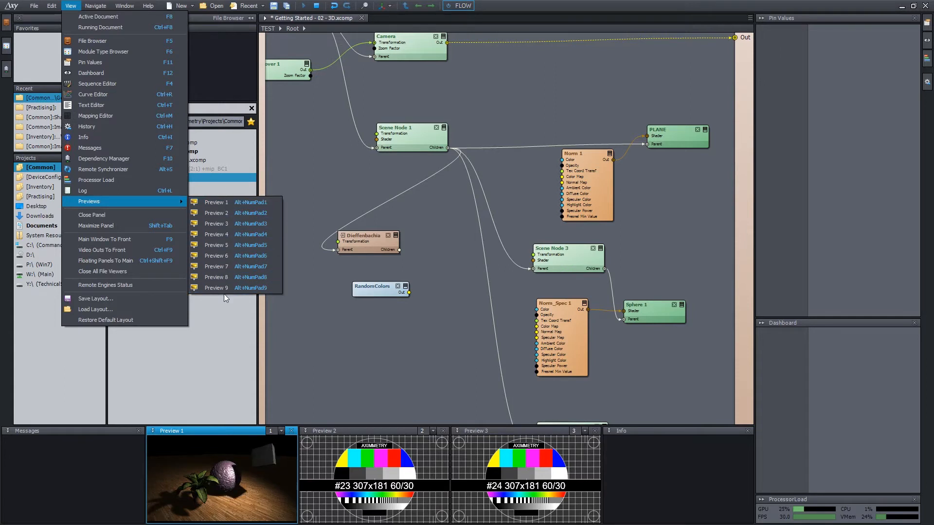
left_click(226, 278)
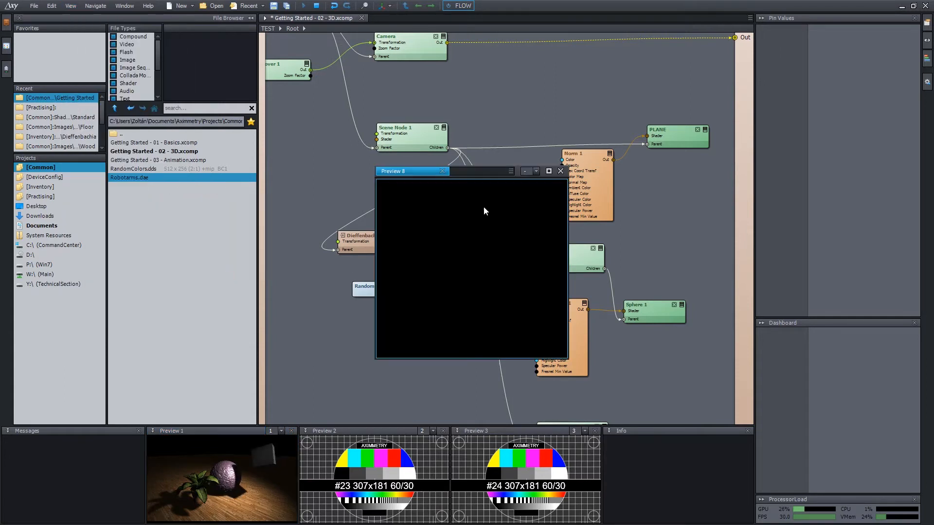
left_click_drag(475, 172, 517, 181)
Step: Assign source 1 to Preview 8 and reposition its window just above the docked previews
left_click(576, 182)
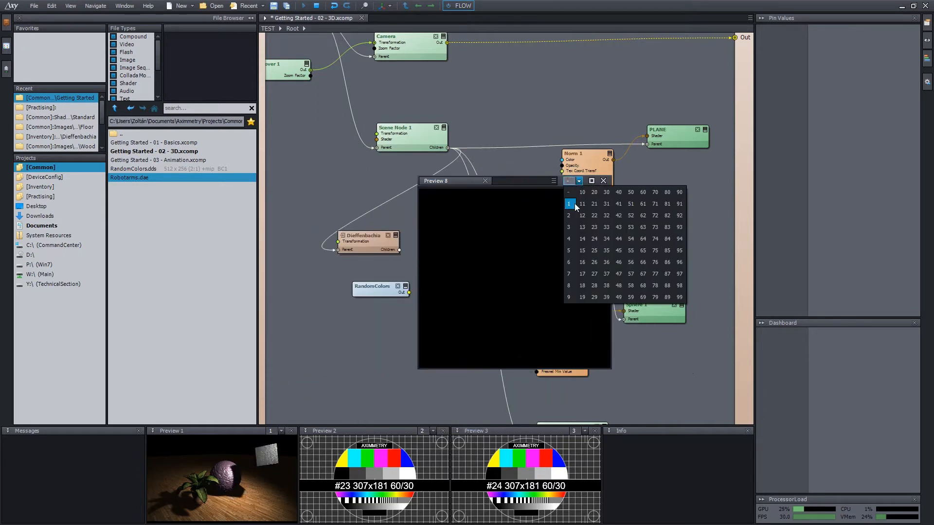
left_click(573, 203)
left_click_drag(520, 180, 410, 225)
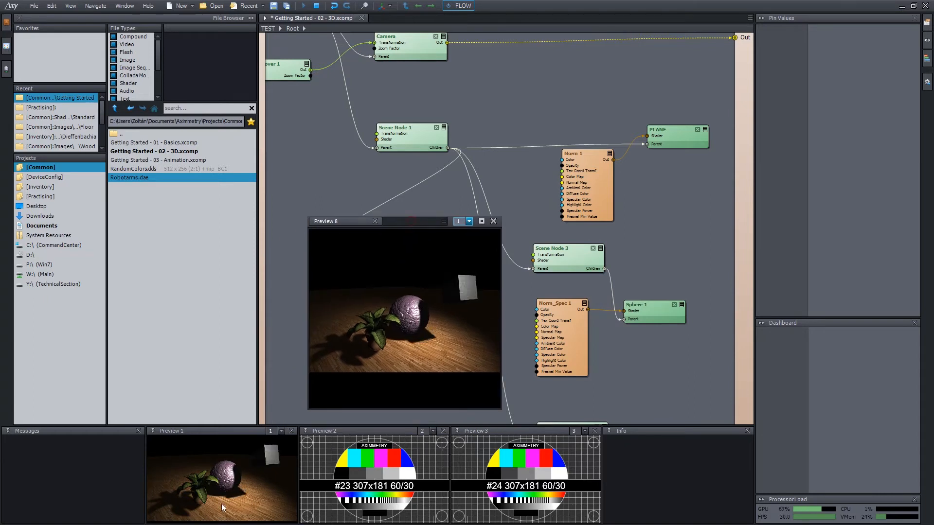
Step: Set Preview 8's source to none (-) and move its floating window slightly left and up
left_click(468, 222)
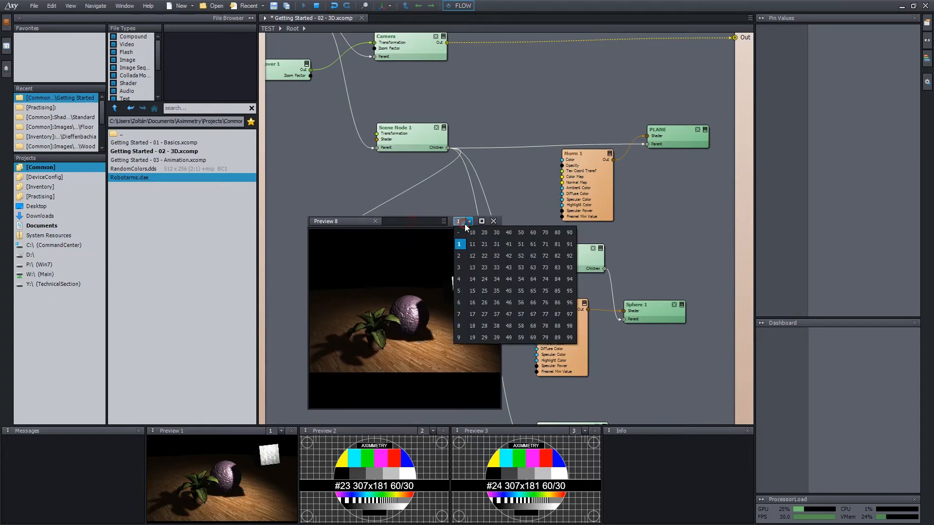
left_click(461, 232)
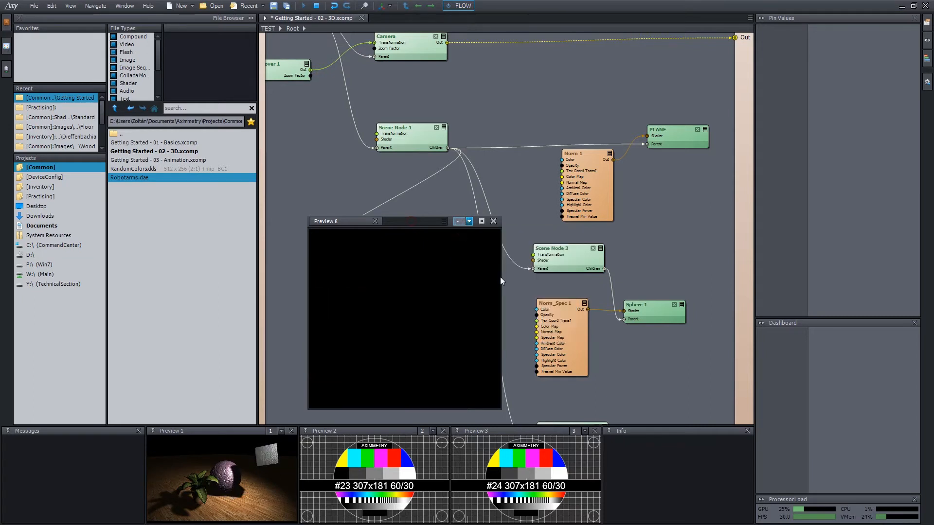
left_click_drag(421, 222, 399, 217)
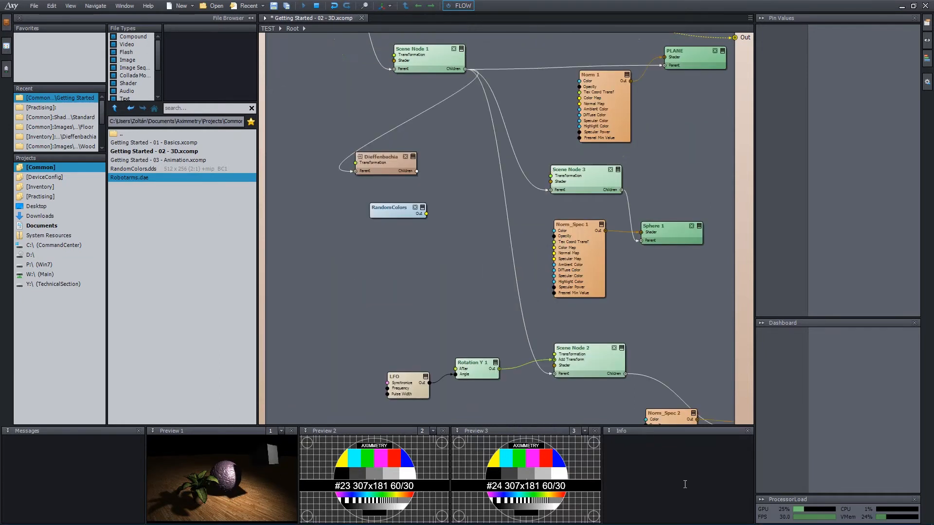
Step: Activate the Info panel, insert a Sequencer module into the flow, and place it just below the RandomColors module
left_click(669, 473)
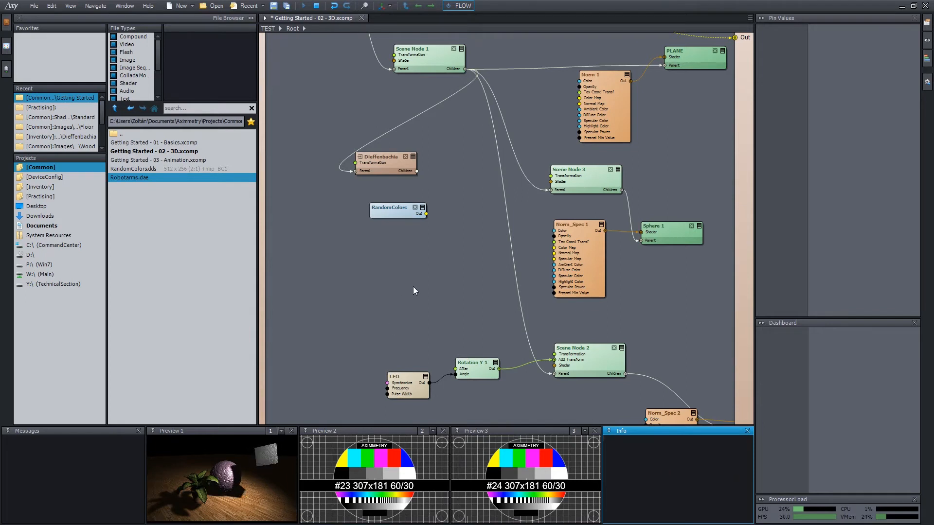
double_click(409, 268)
type("seq")
key("Return")
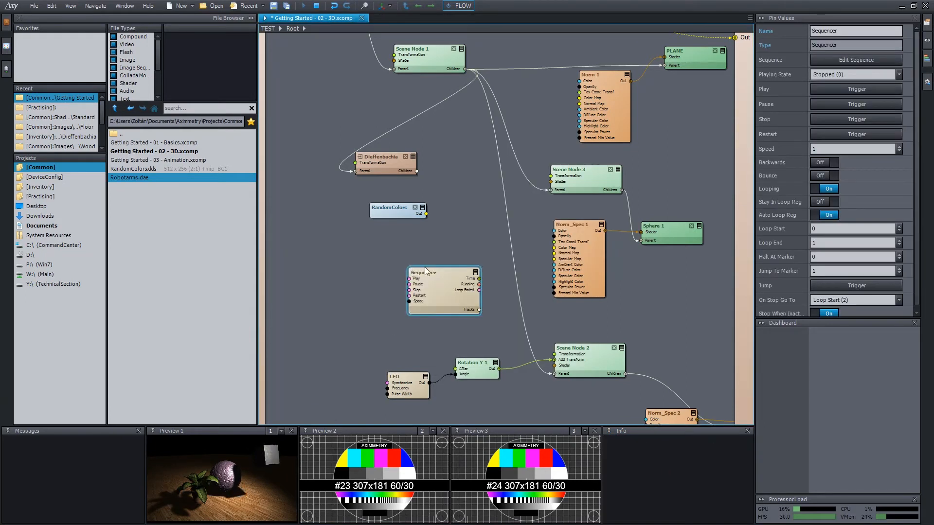
left_click_drag(440, 270, 392, 258)
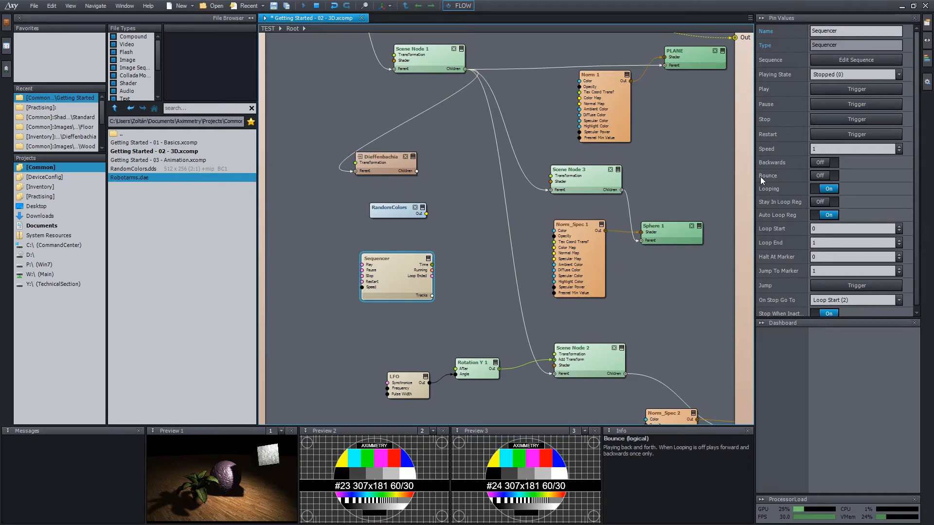
Step: Inspect the pin values of the Norm_Spec 1, Scene Node 3 and Norm 1 modules
left_click(599, 258)
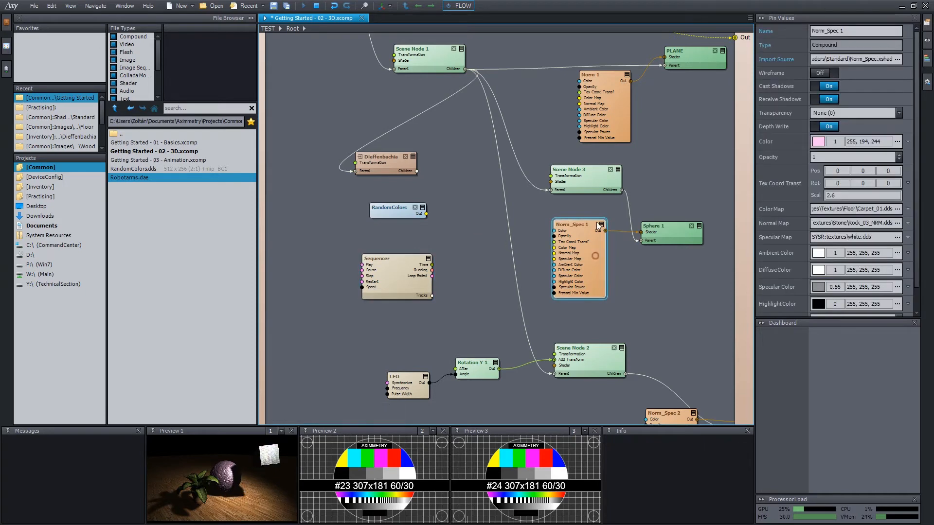
left_click(591, 187)
left_click(620, 119)
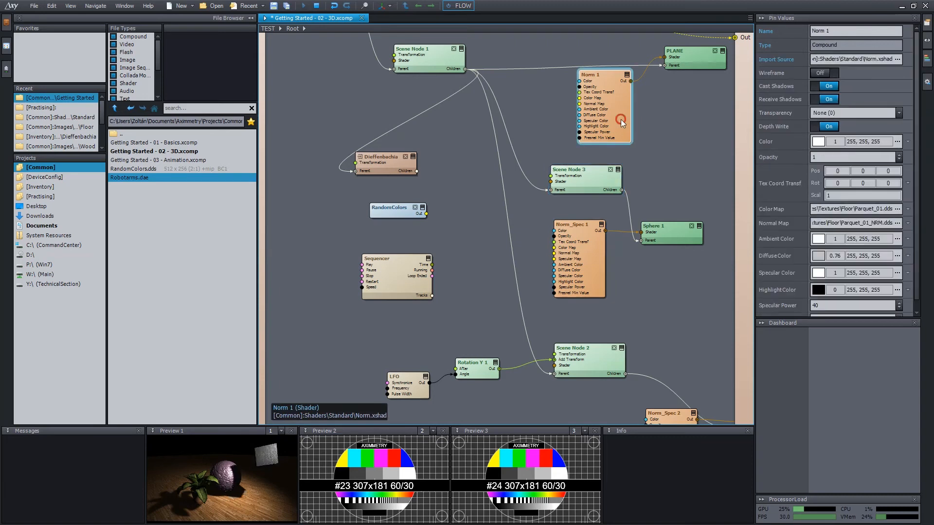
left_click(594, 262)
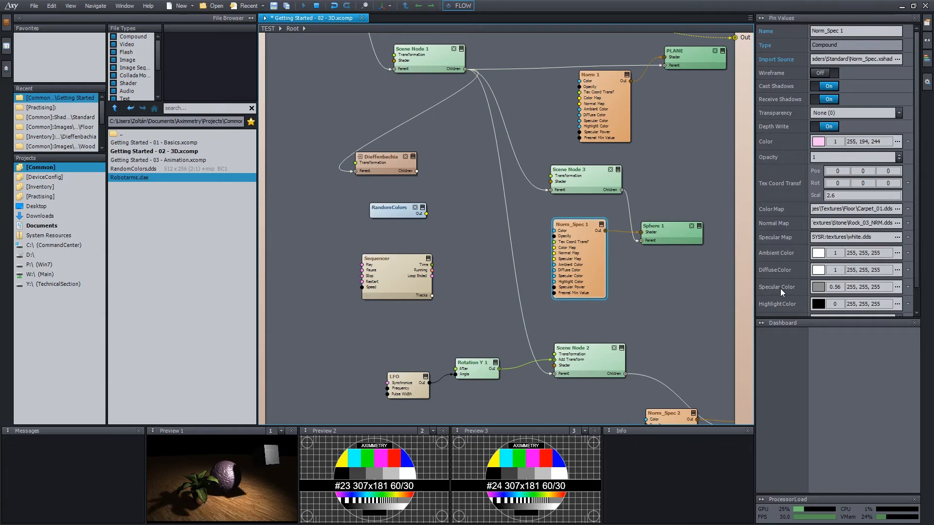
scroll(782, 205, "down", 2)
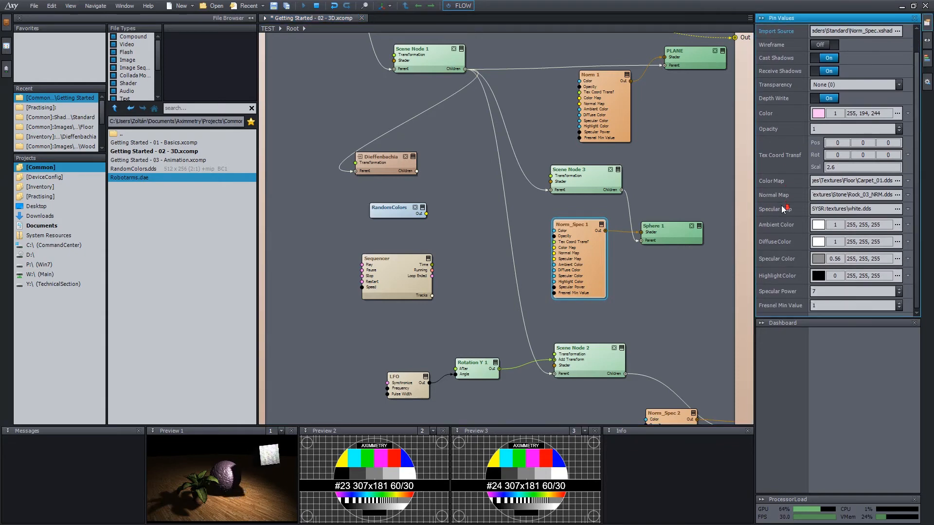
scroll(782, 209, "up", 2)
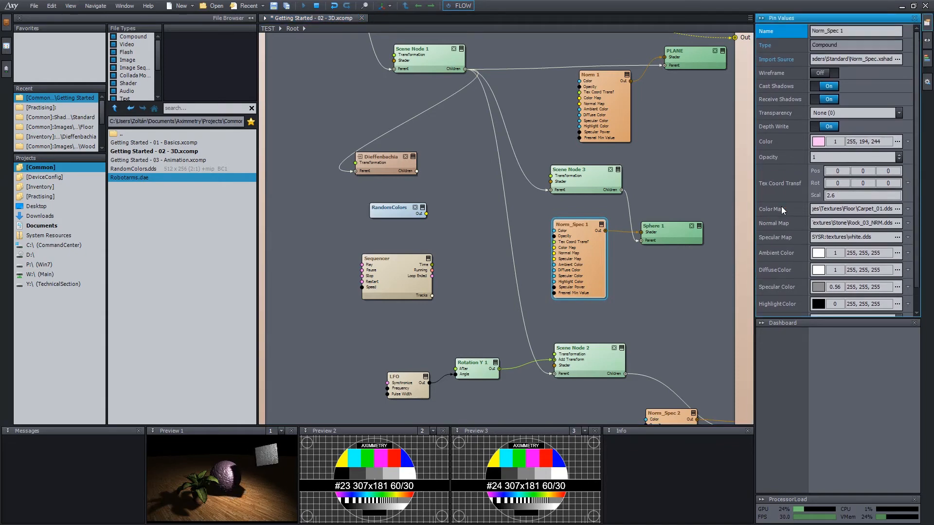
Step: Expose Dieffenbachia's Transformation pin and Norm 1's Ambient Color and Specular Power pins on the Root compound so the Dashboard lists them
left_click(848, 379)
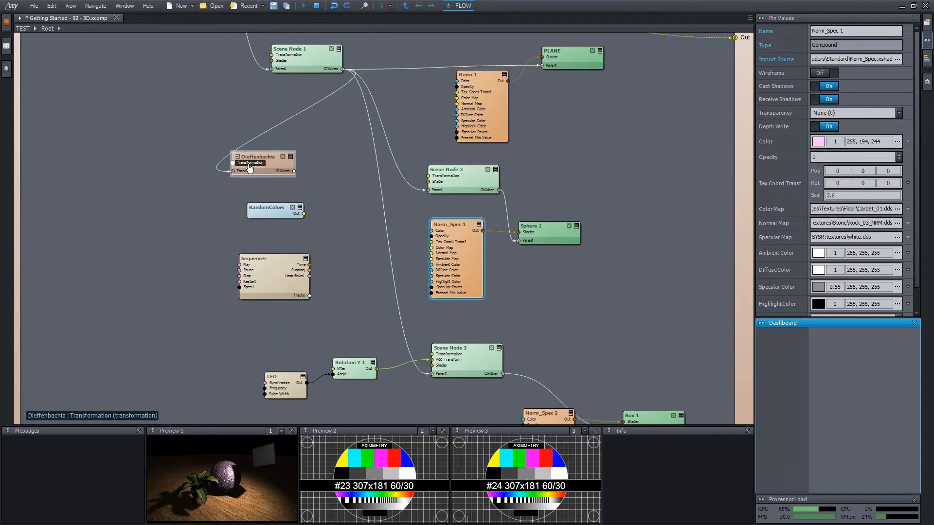
left_click_drag(232, 163, 20, 60)
left_click_drag(457, 110, 27, 82)
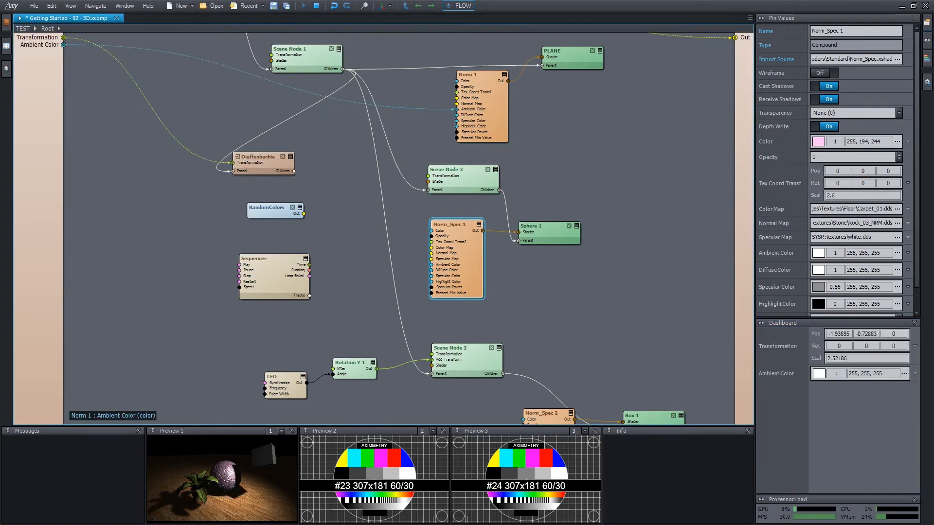
left_click_drag(457, 132, 24, 100)
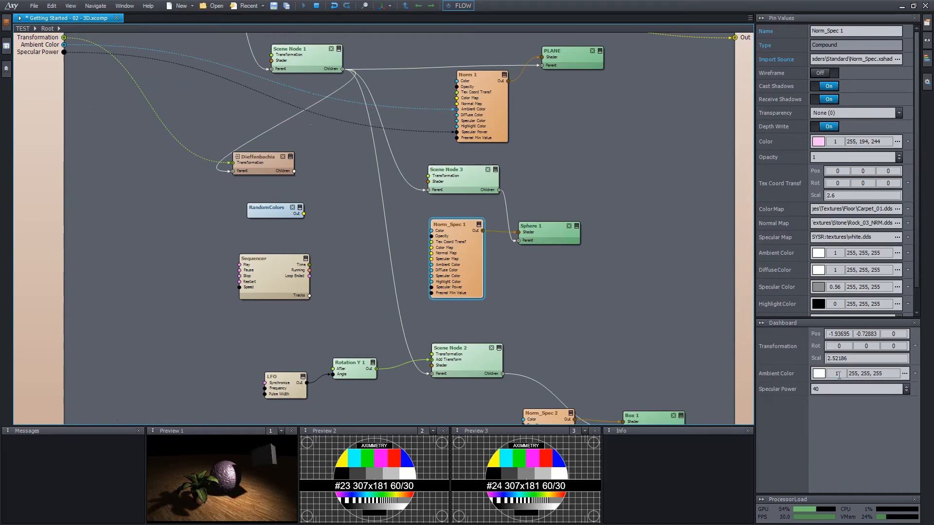
Step: Select Sphere 1, Scene Node 3, Norm 1 and Norm_Spec 1 in turn to compare their pin values with the Dashboard
left_click(556, 235)
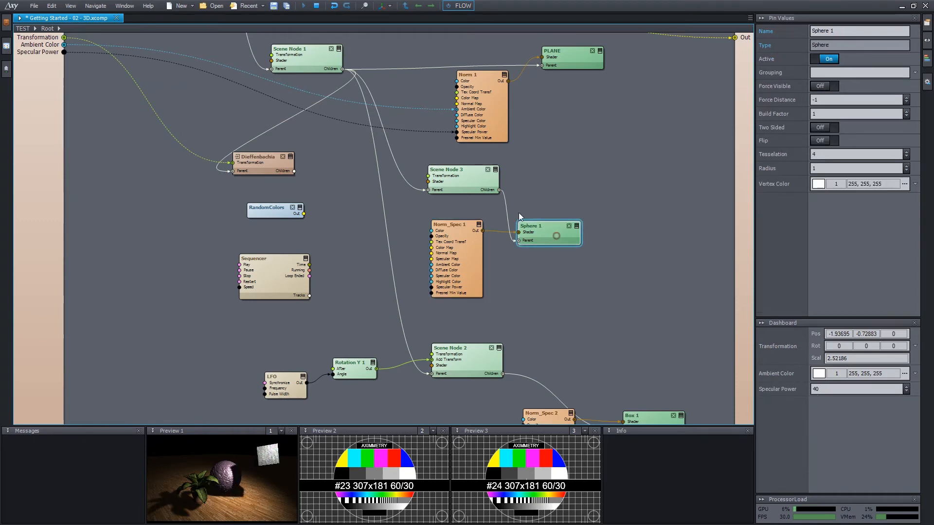
left_click(468, 189)
left_click(487, 116)
left_click(475, 252)
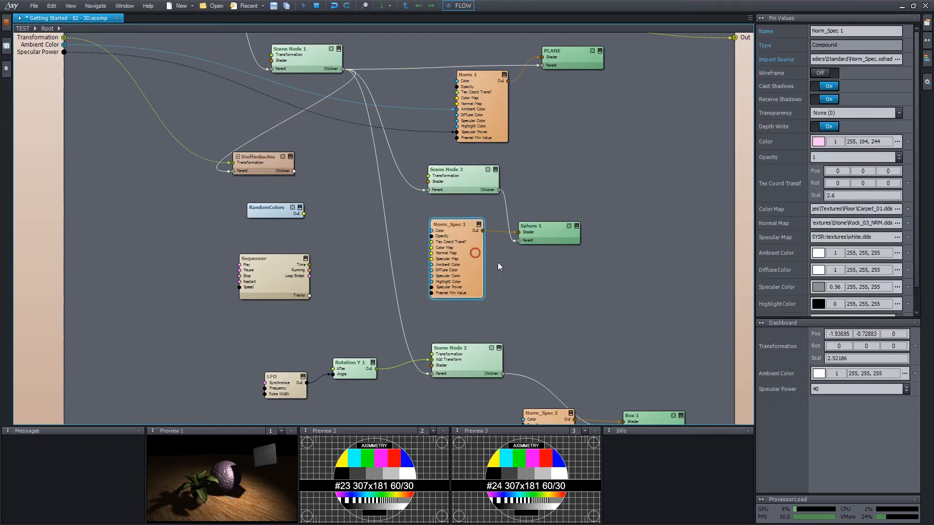
left_click(569, 241)
Step: Look over the Transformation, Ambient Color and Specular Power entries on the Dashboard, and examine the Processor Load panel
left_click(776, 350)
left_click(782, 374)
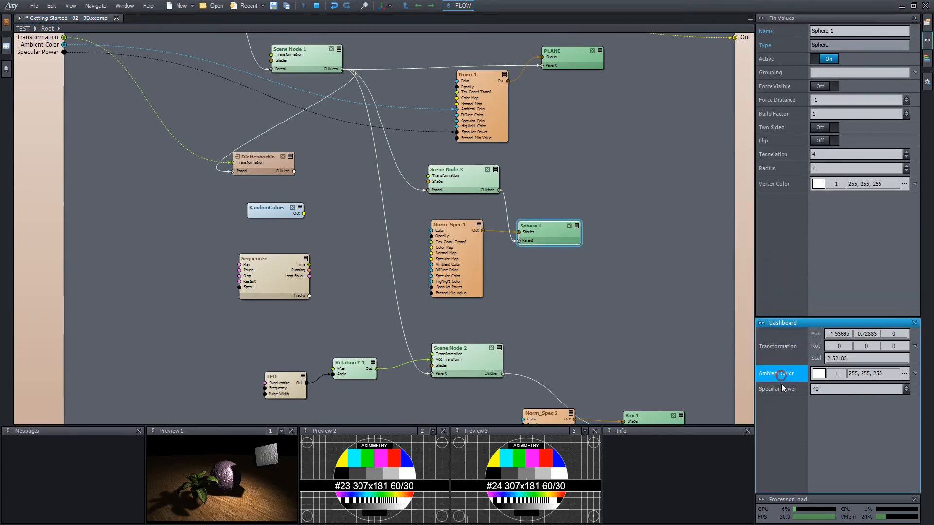
left_click(781, 387)
left_click(783, 350)
left_click(787, 374)
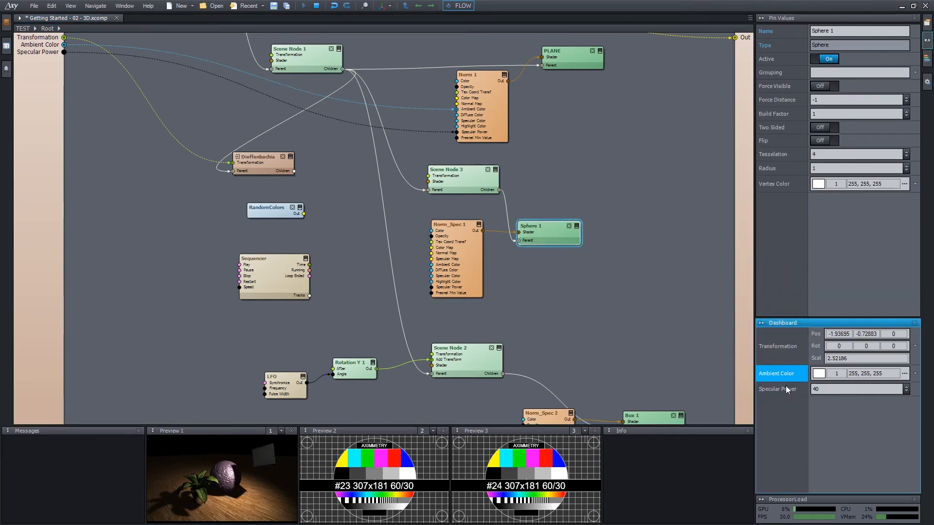
left_click(851, 503)
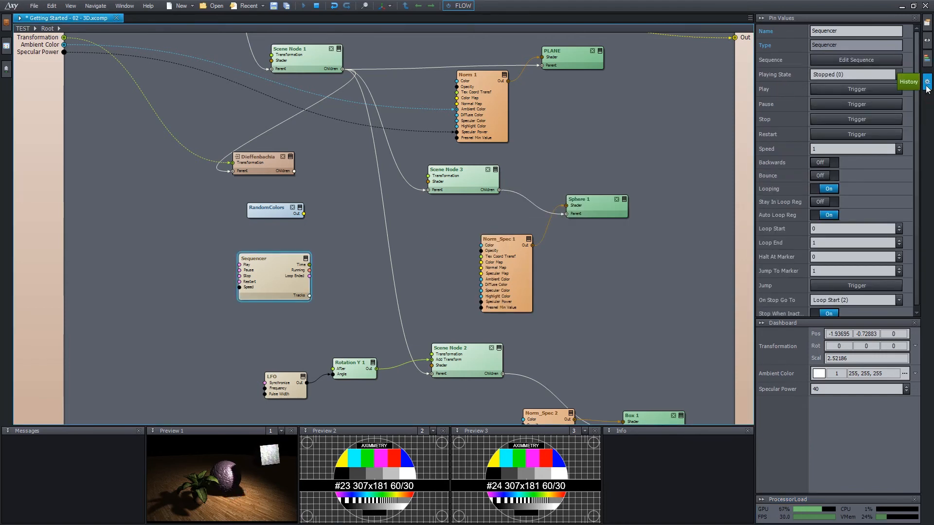
Step: Open the History panel and move the Sequencer module to the right in the flow
left_click(927, 83)
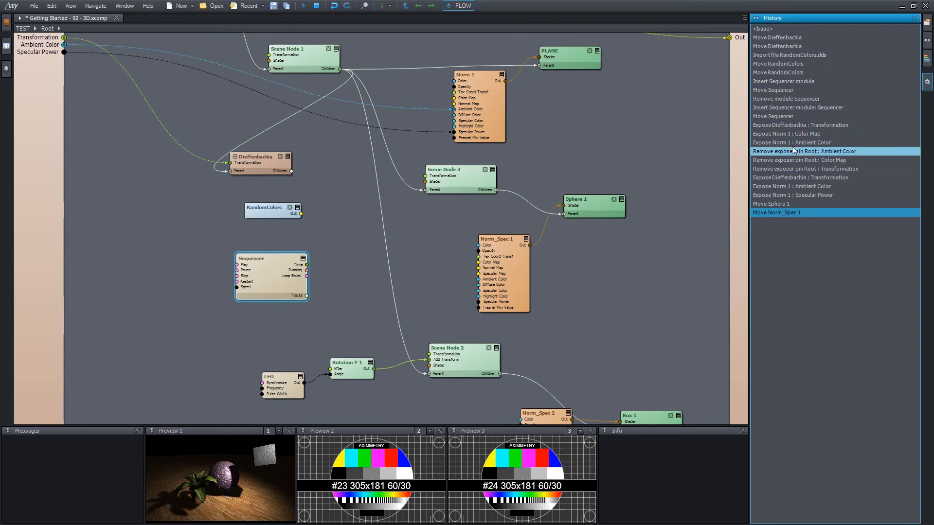
left_click_drag(267, 265, 339, 272)
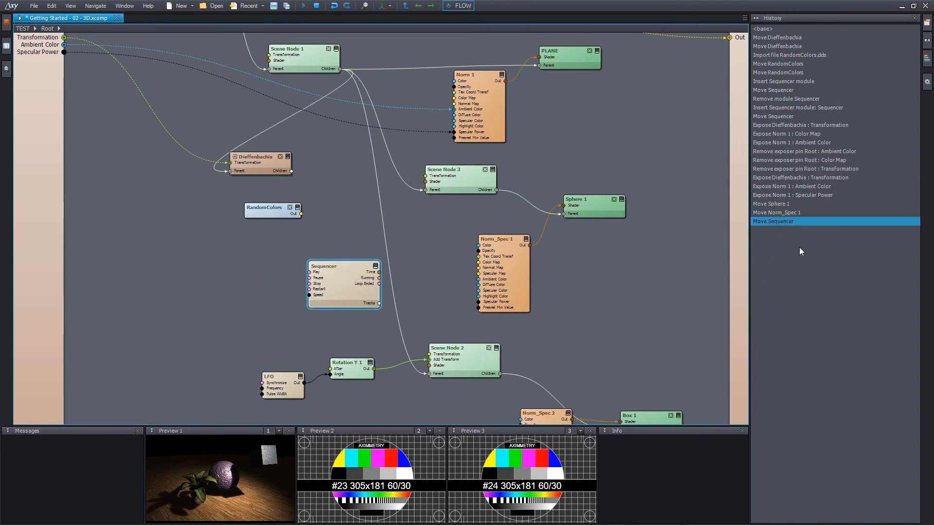
Step: Undo the last thirteen edits, back to the re-insertion of the Sequencer module
key("ctrl+z")
key("ctrl+z")
key("ctrl+z")
key("ctrl+z")
key("ctrl+z")
key("ctrl+z")
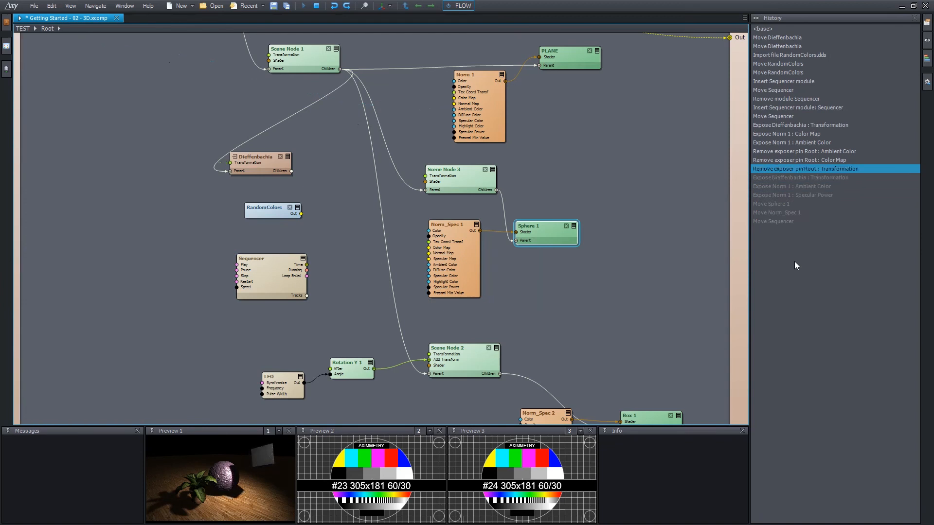
key("ctrl+z")
key("ctrl+z")
key("ctrl+z")
key("ctrl+z")
key("ctrl+z")
key("ctrl+z")
key("ctrl+z")
Step: Redo seven edits, up to the removal of the Root compound's Transformation exposer pin
key("ctrl+y")
key("ctrl+y")
key("ctrl+y")
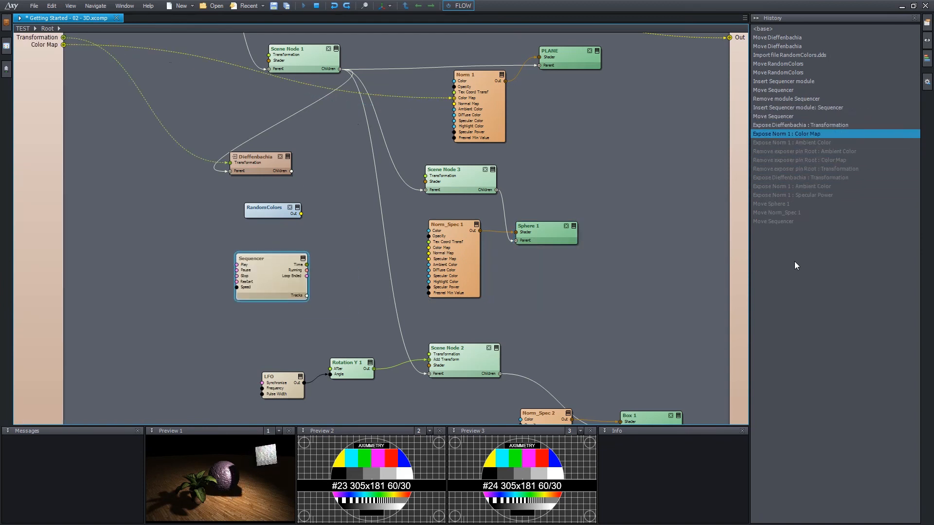
key("ctrl+y")
key("ctrl+y")
key("ctrl+y")
key("ctrl+y")
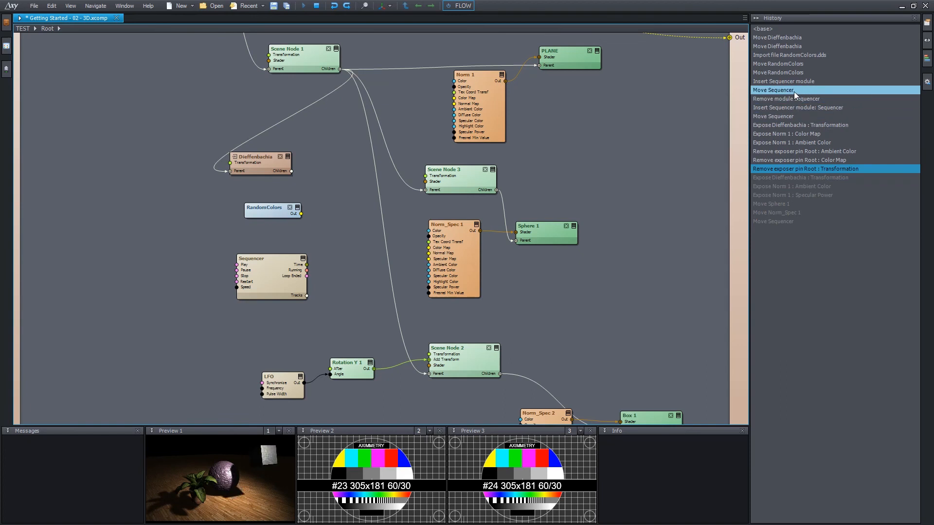
Step: Jump between several History entries, ending at Insert Sequencer module, and move the Sphere 1 module up and to the right
left_click(811, 90)
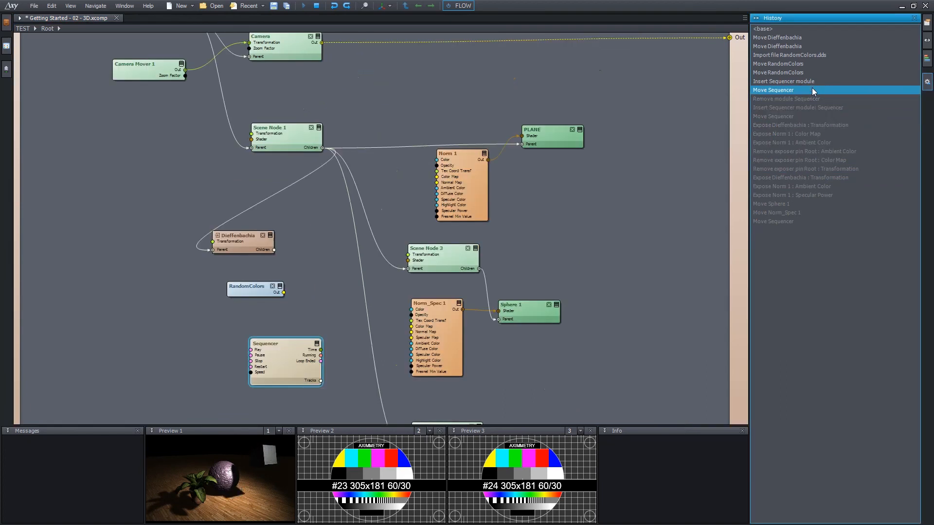
left_click(800, 169)
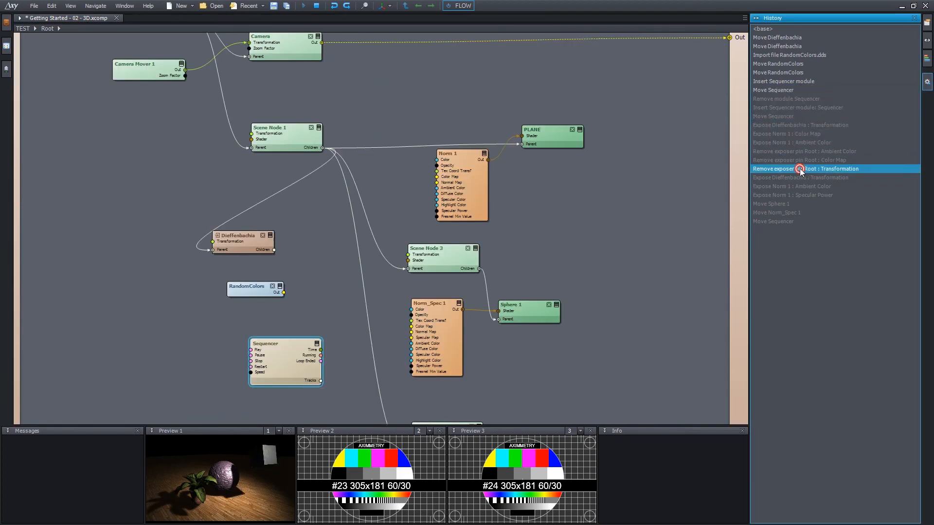
left_click(799, 83)
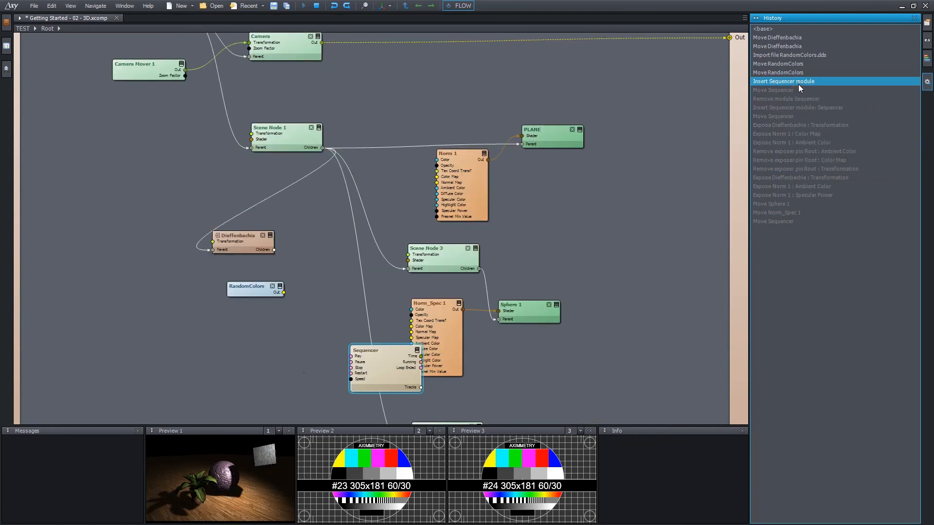
left_click_drag(532, 309, 568, 269)
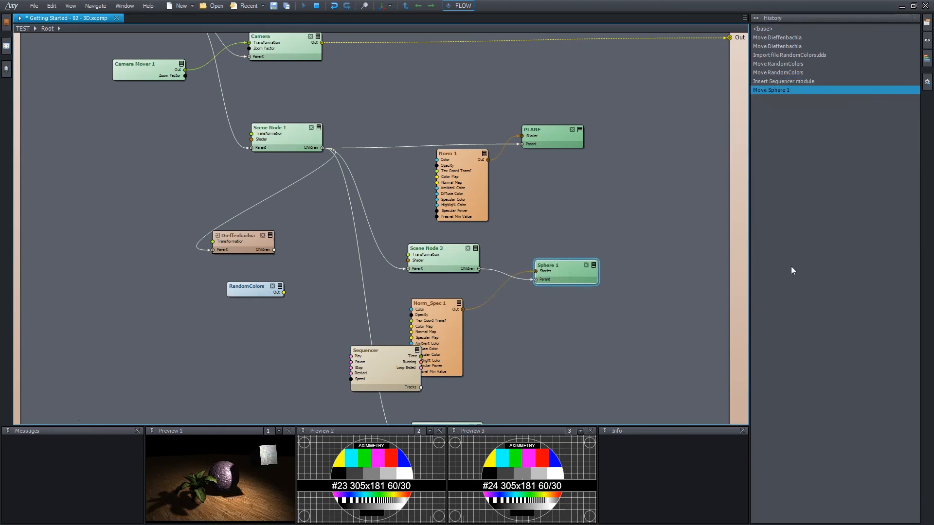
Step: Bring up the list of available panels and layout commands
left_click(71, 5)
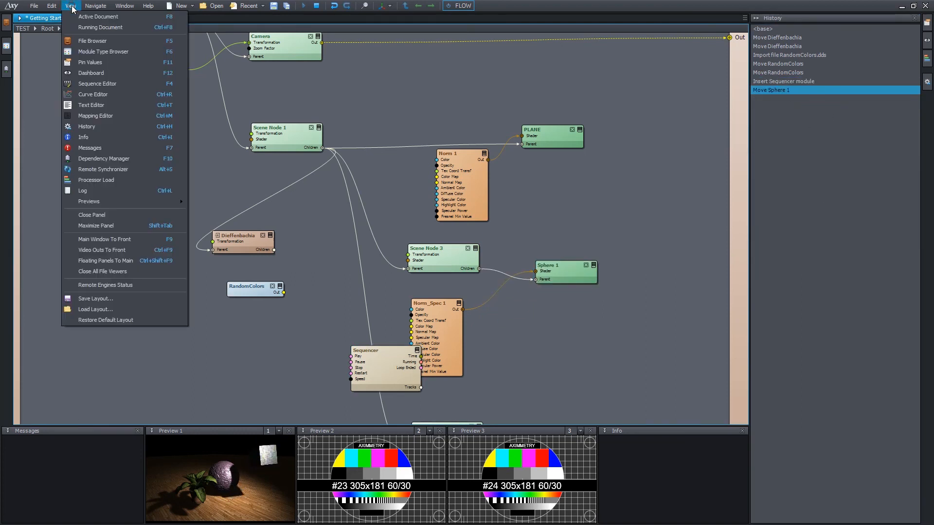